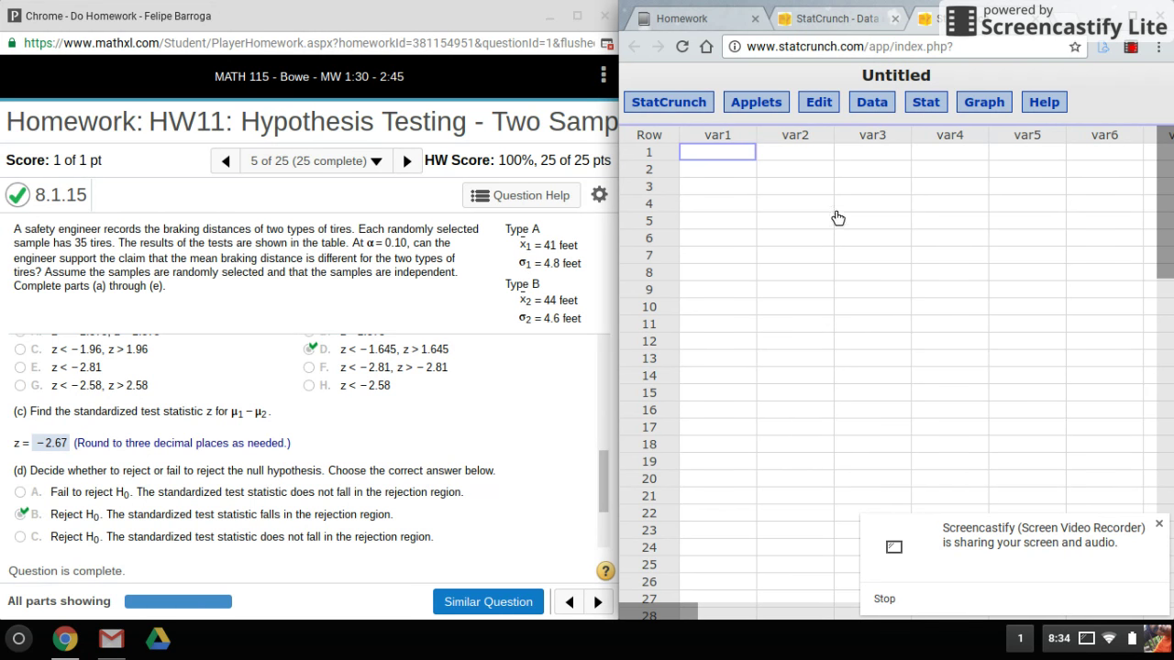
# Start a two-sample Z summary test: means 41 and 44, std. devs 4.8 and 4.6, sizes 35.
pyautogui.click(926, 104)
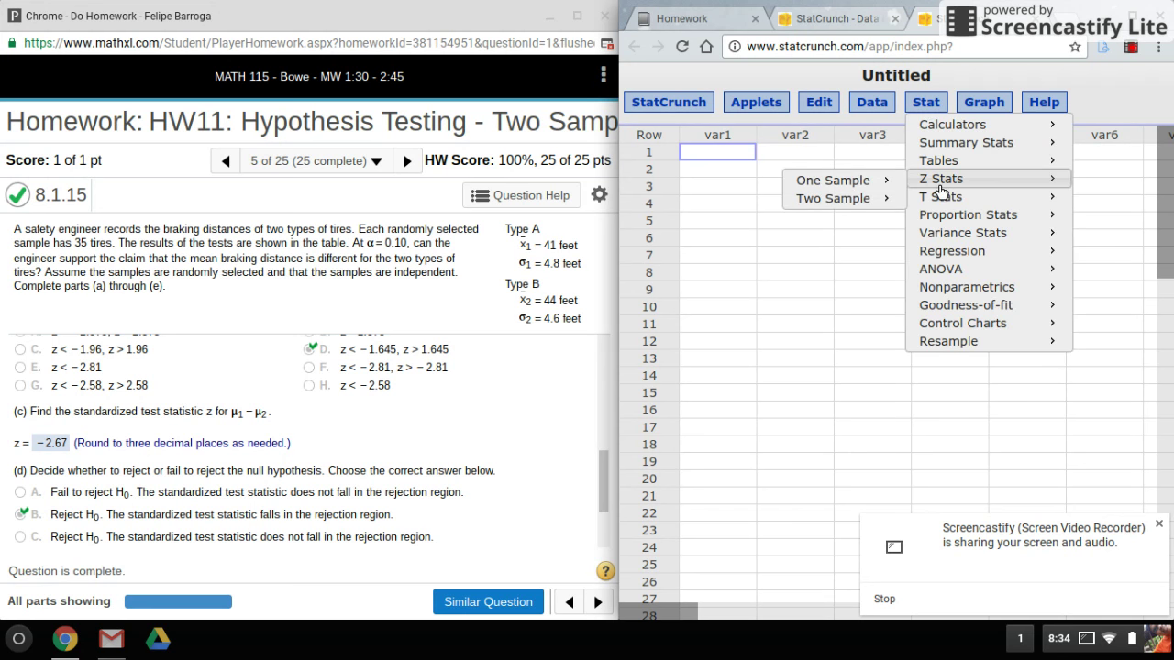
pyautogui.moveTo(834, 198)
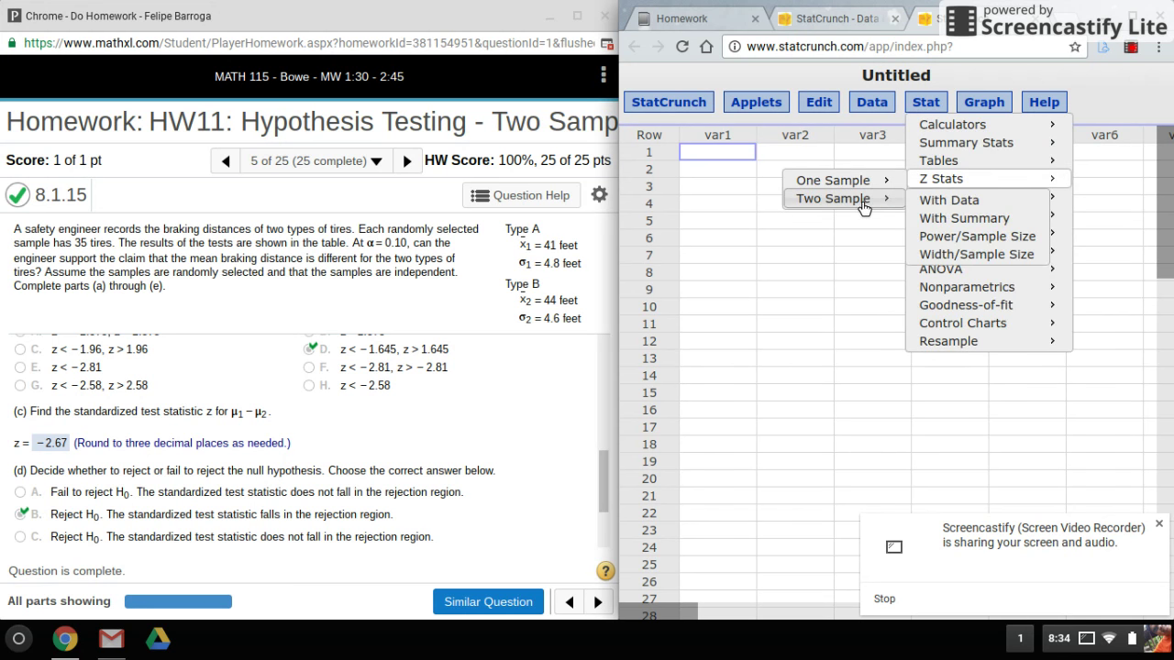
pyautogui.click(933, 218)
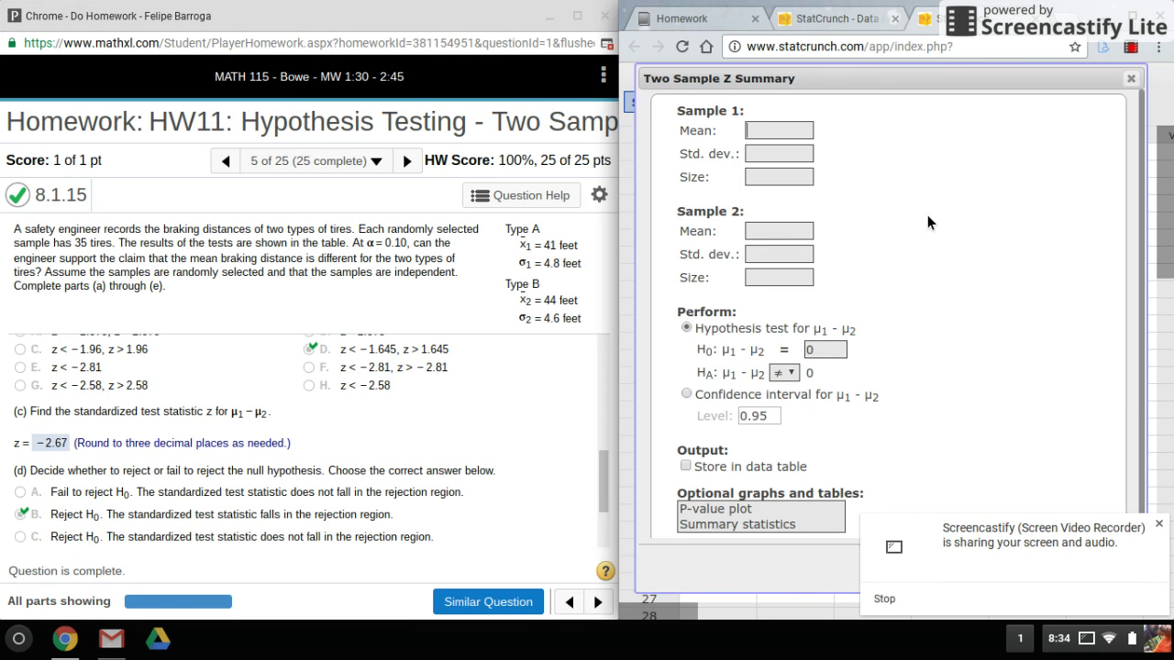
pyautogui.click(770, 133)
pyautogui.write('41')
pyautogui.write('4.8')
pyautogui.press('Tab')
pyautogui.write('35')
pyautogui.write('44')
pyautogui.write('4.6')
pyautogui.press('Tab')
pyautogui.write('35')
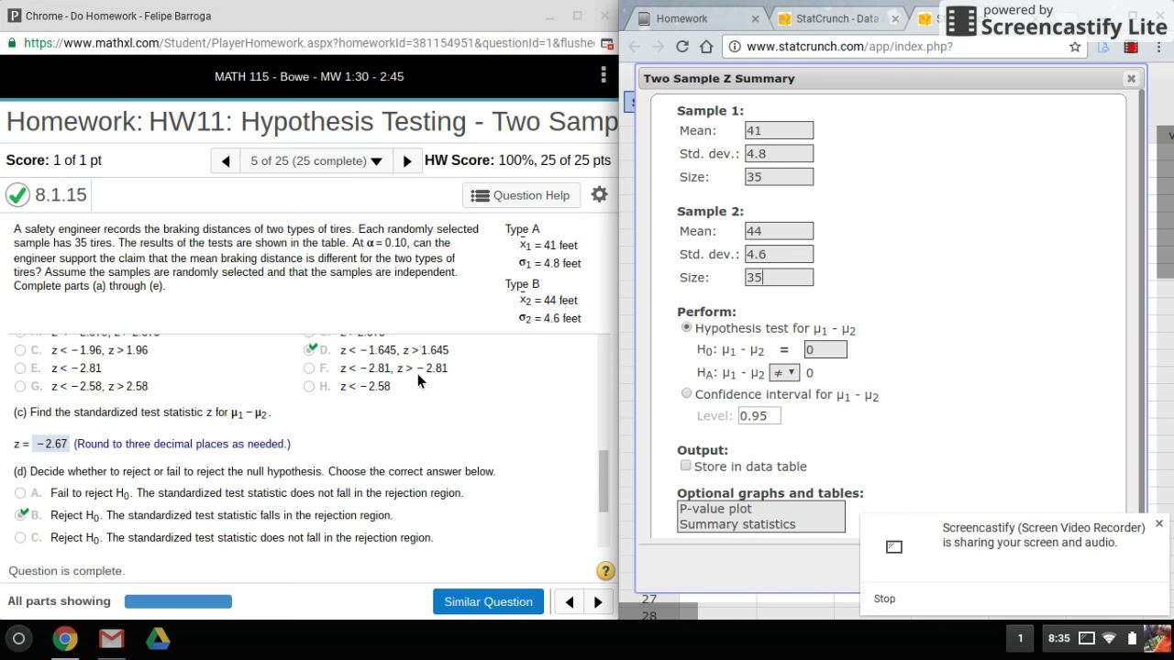
pyautogui.scroll(3, 431, 378)
# Compute the two-sample Z test, giving Z ≈ -2.67 and P-value 0.0076.
pyautogui.scroll(2, 457, 393)
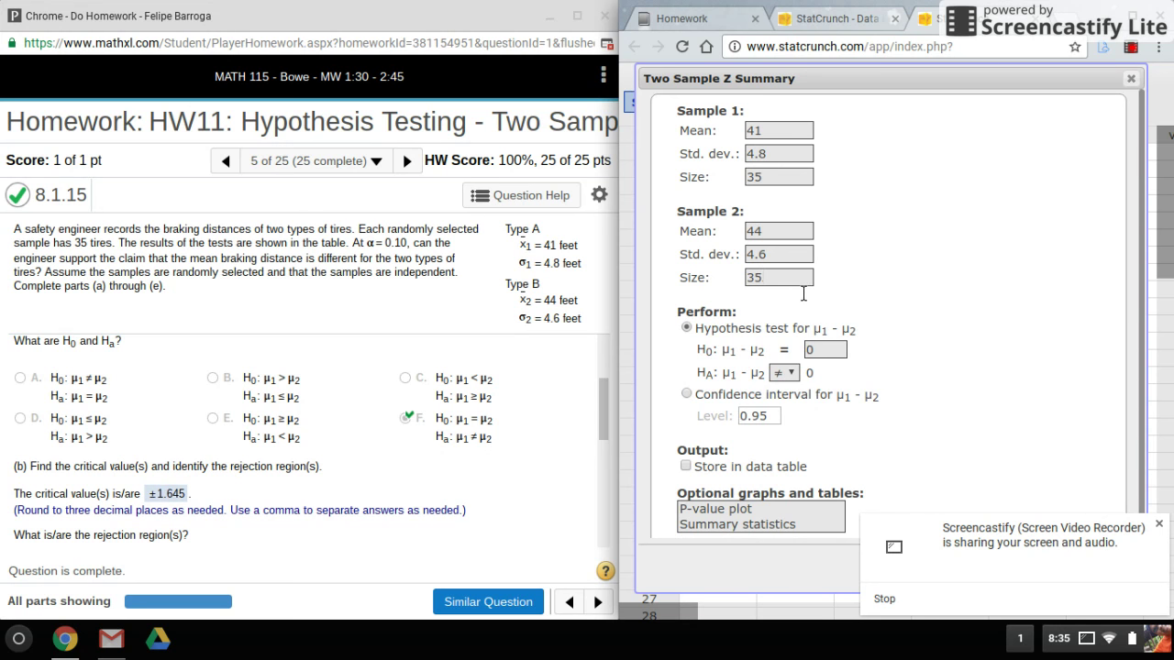
pyautogui.press('Return')
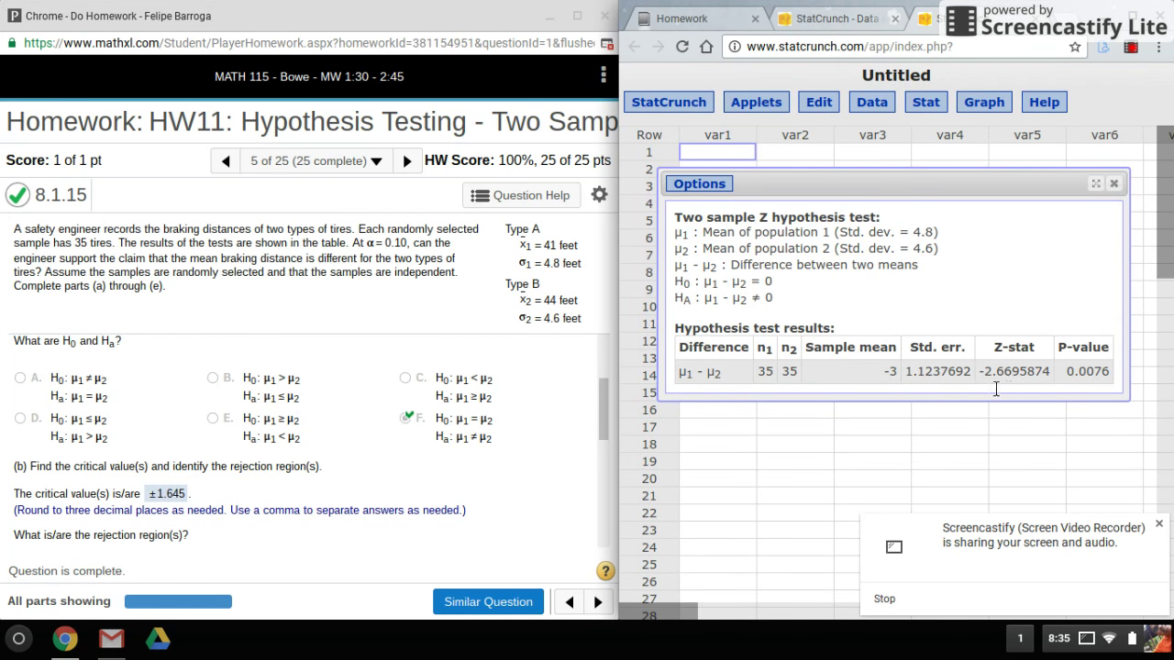
pyautogui.scroll(-4, 330, 502)
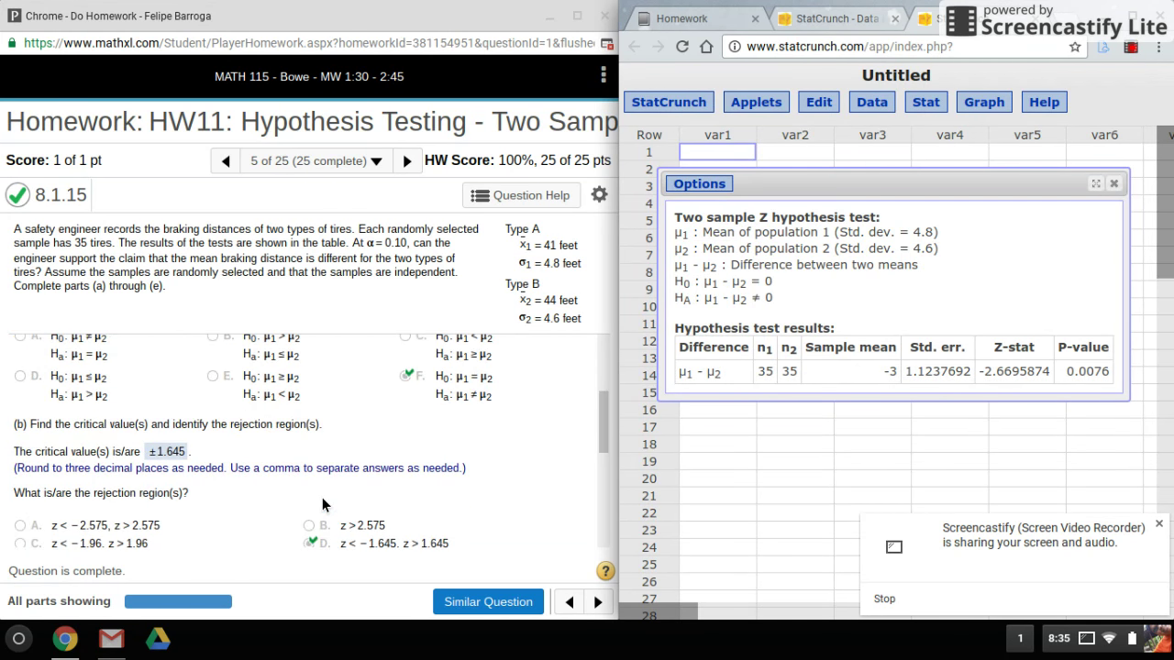
pyautogui.scroll(-1, 329, 501)
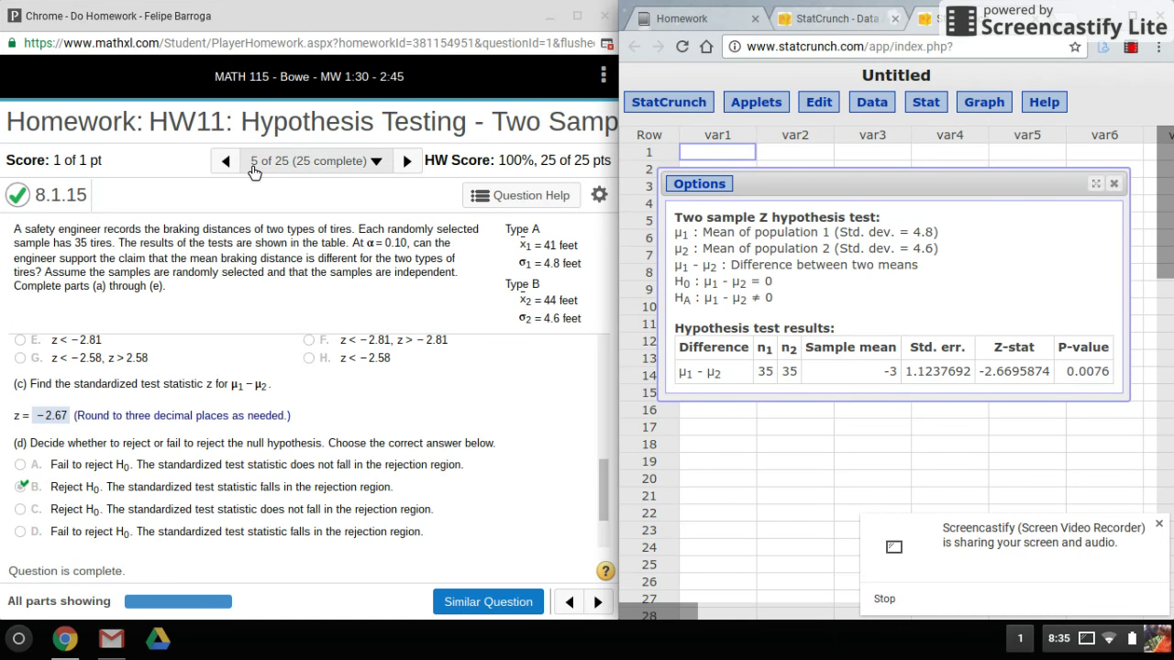
# Close the test results and go to MathXL question 7 on children's TV viewing time.
pyautogui.click(1113, 184)
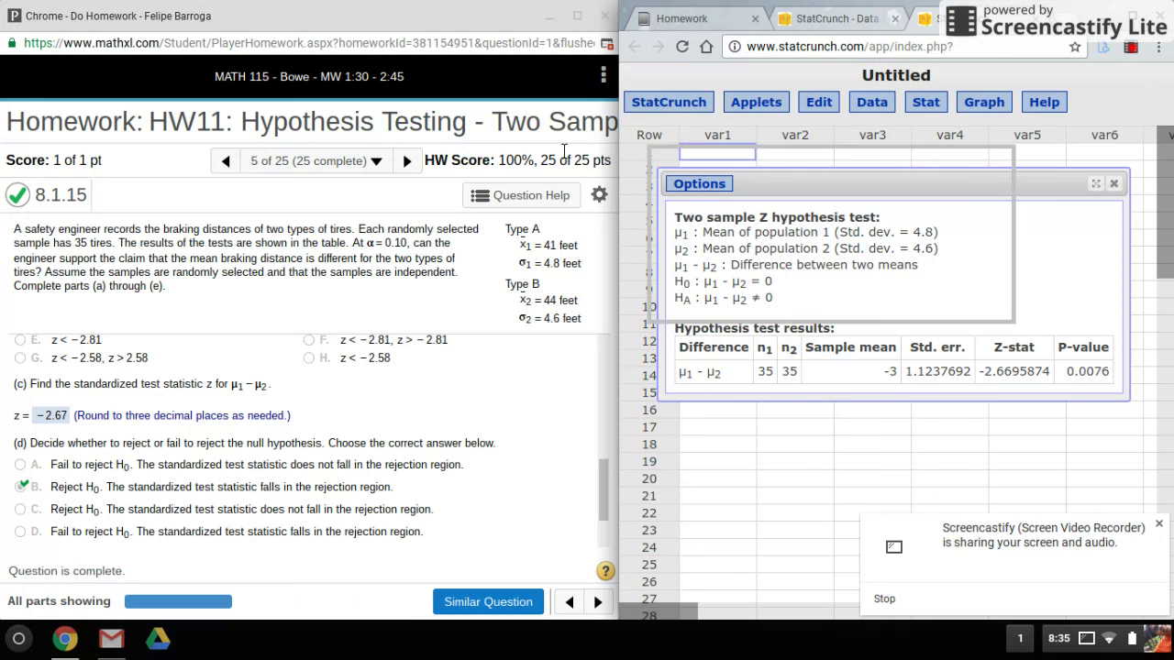
pyautogui.click(281, 167)
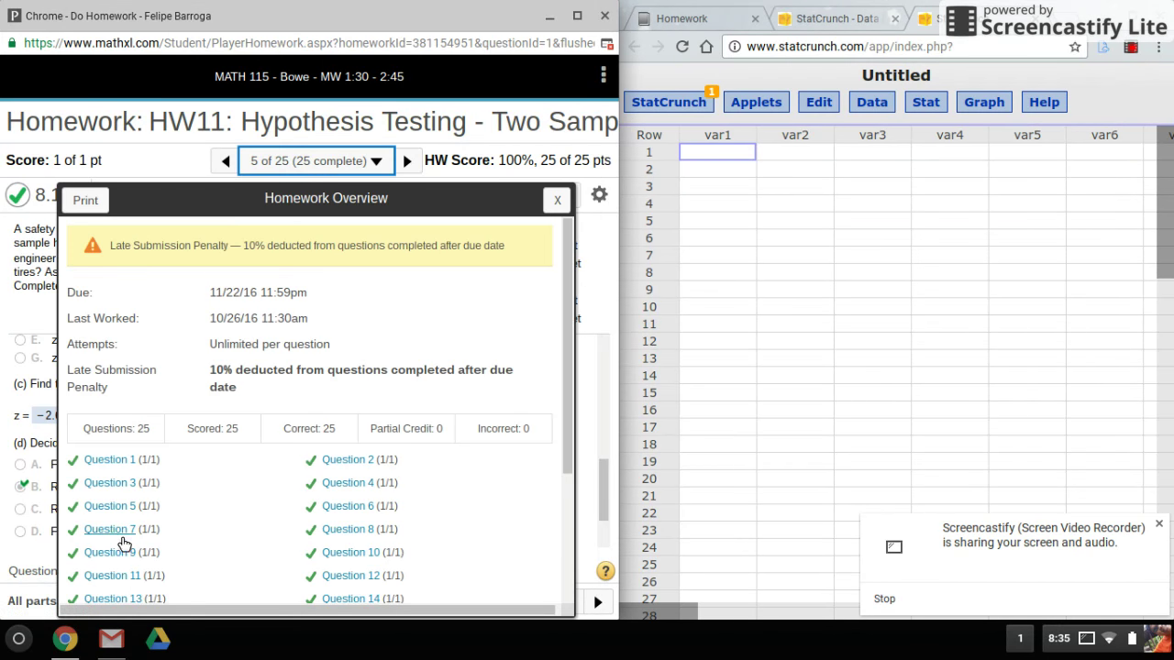
pyautogui.click(122, 537)
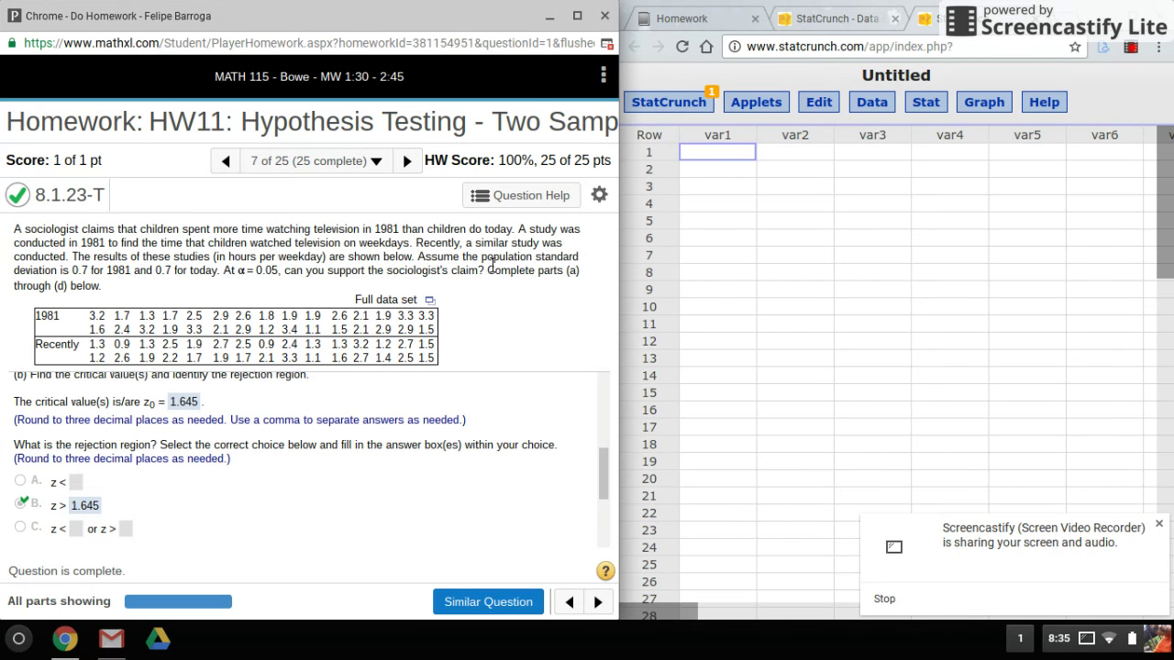
pyautogui.moveTo(484, 261); pyautogui.dragTo(64, 279)
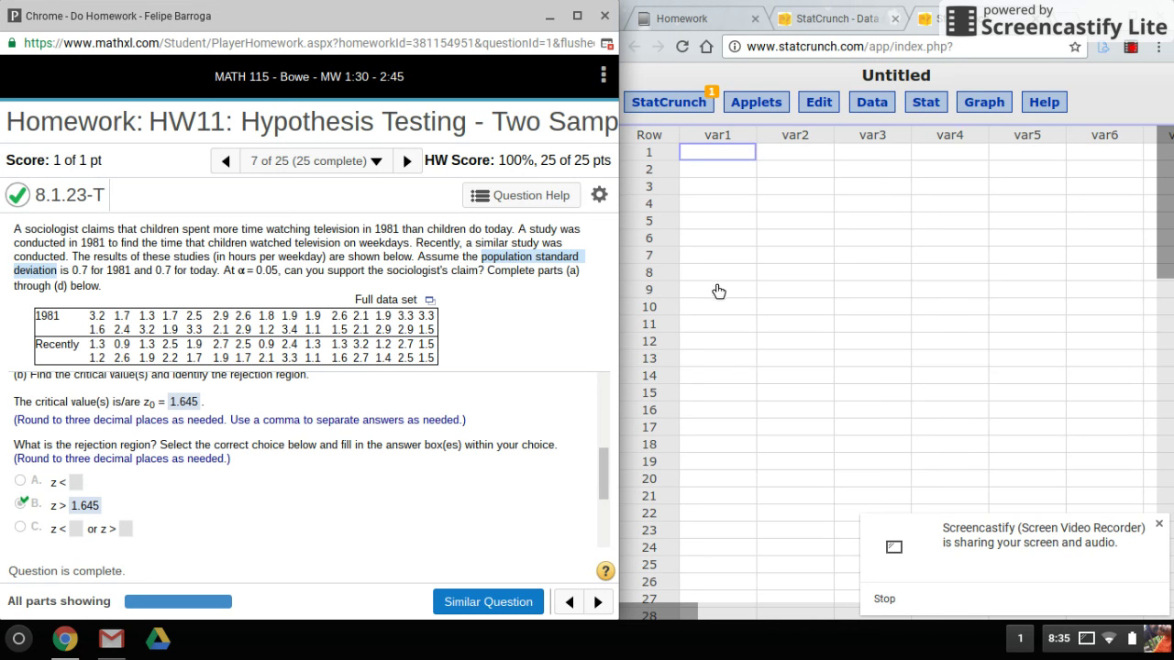
pyautogui.click(437, 310)
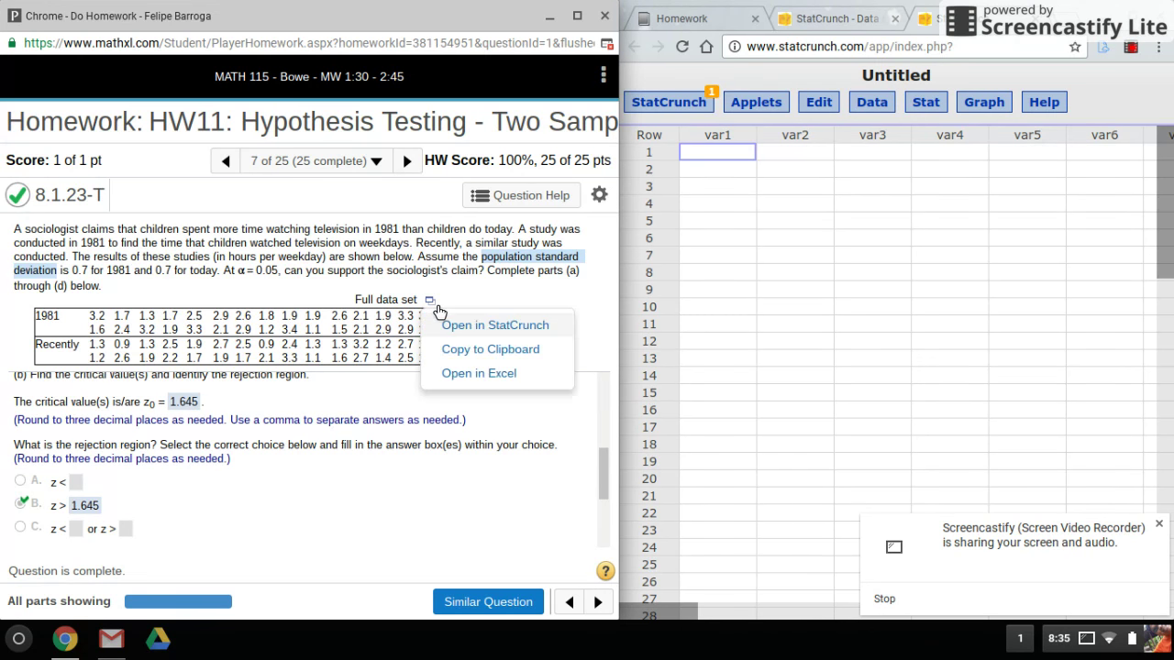
# Copy MathXL's full 1981 and Recently data set into StatCrunch's first column.
pyautogui.click(464, 356)
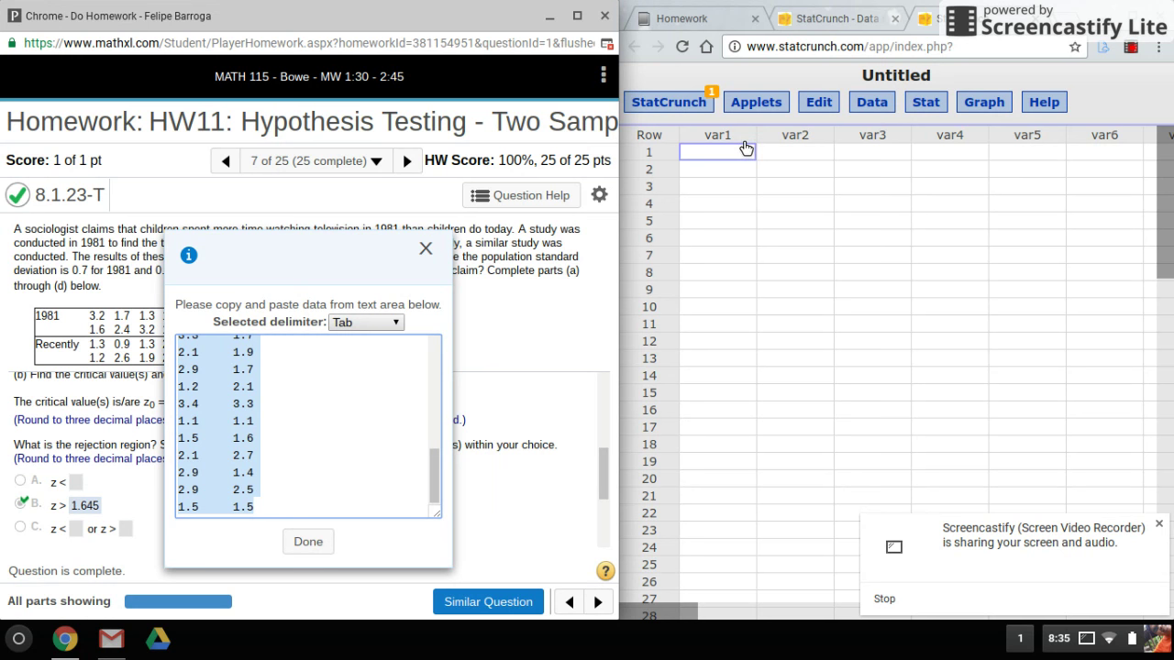
pyautogui.scroll(1, 394, 418)
pyautogui.scroll(2, 393, 418)
pyautogui.scroll(3, 398, 415)
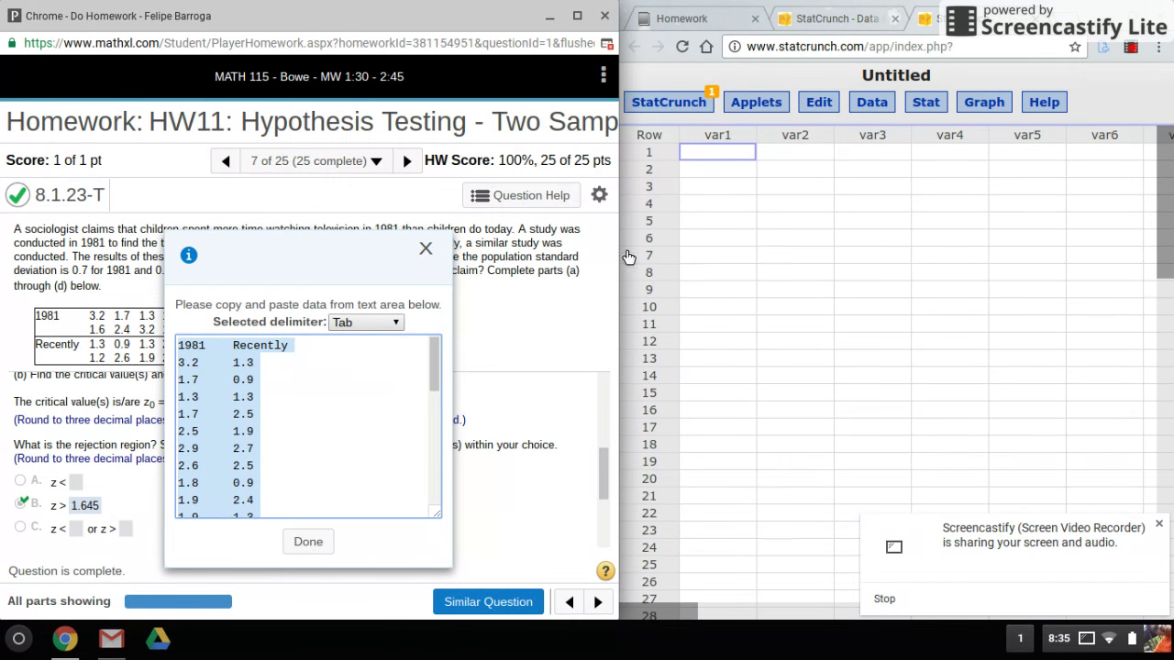
pyautogui.click(731, 141)
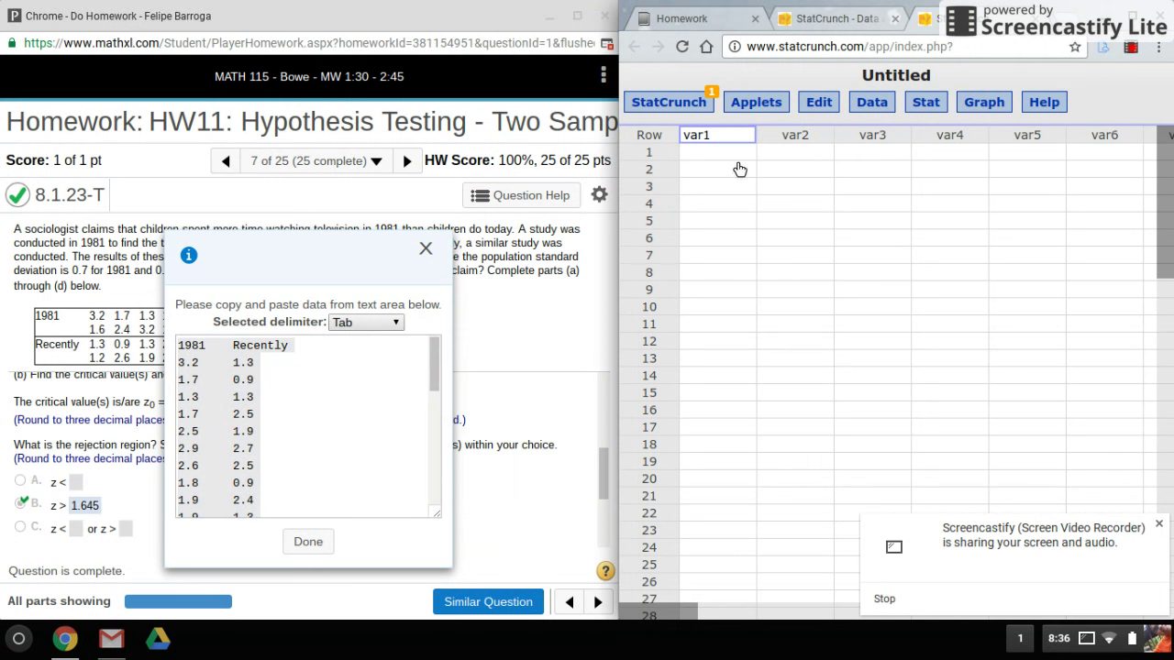
pyautogui.hotkey('ctrl', 'v')
pyautogui.click(430, 263)
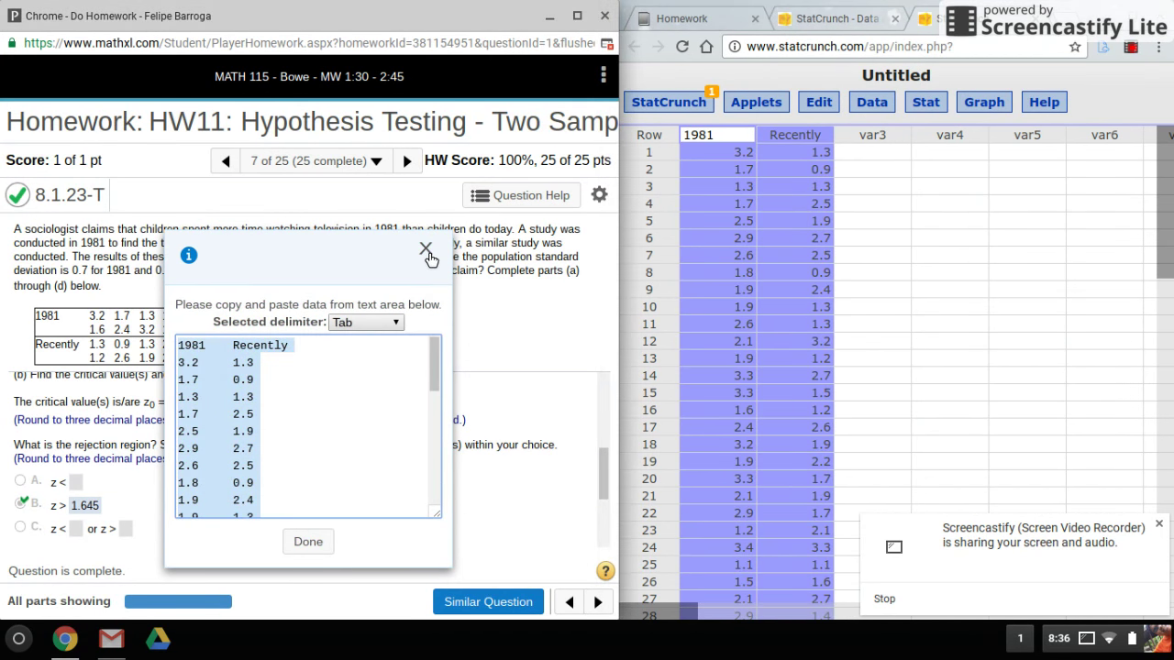
pyautogui.click(426, 251)
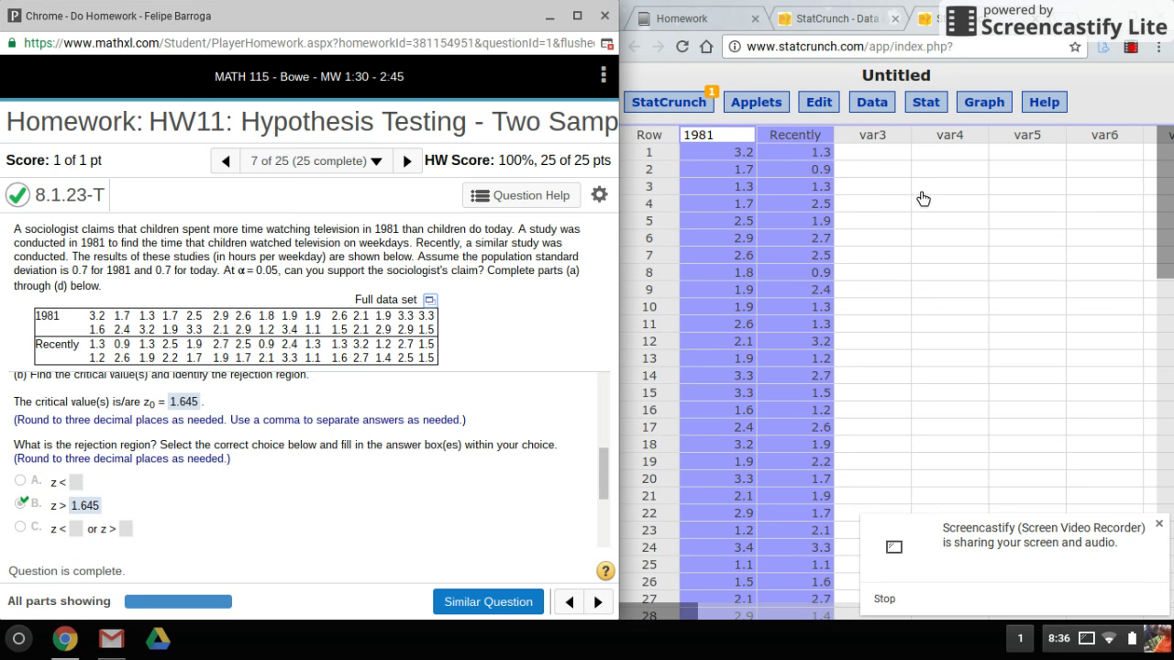
# Start a two-sample Z test with data, using 1981 as sample 1 and Recently as sample 2.
pyautogui.click(928, 105)
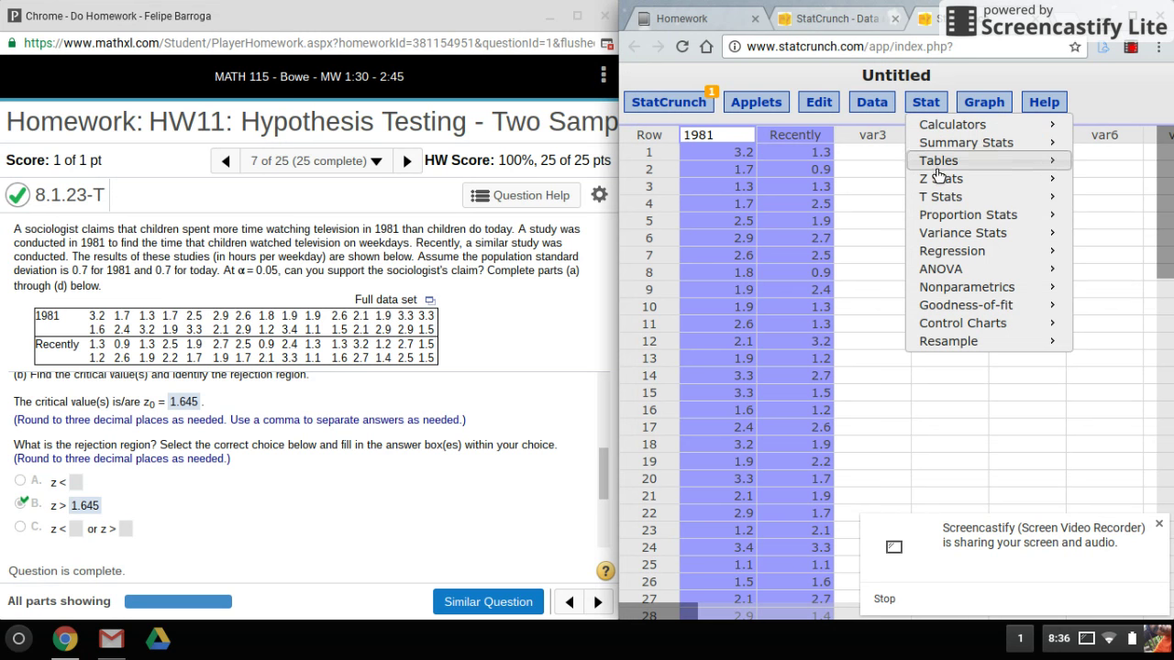
pyautogui.moveTo(954, 178)
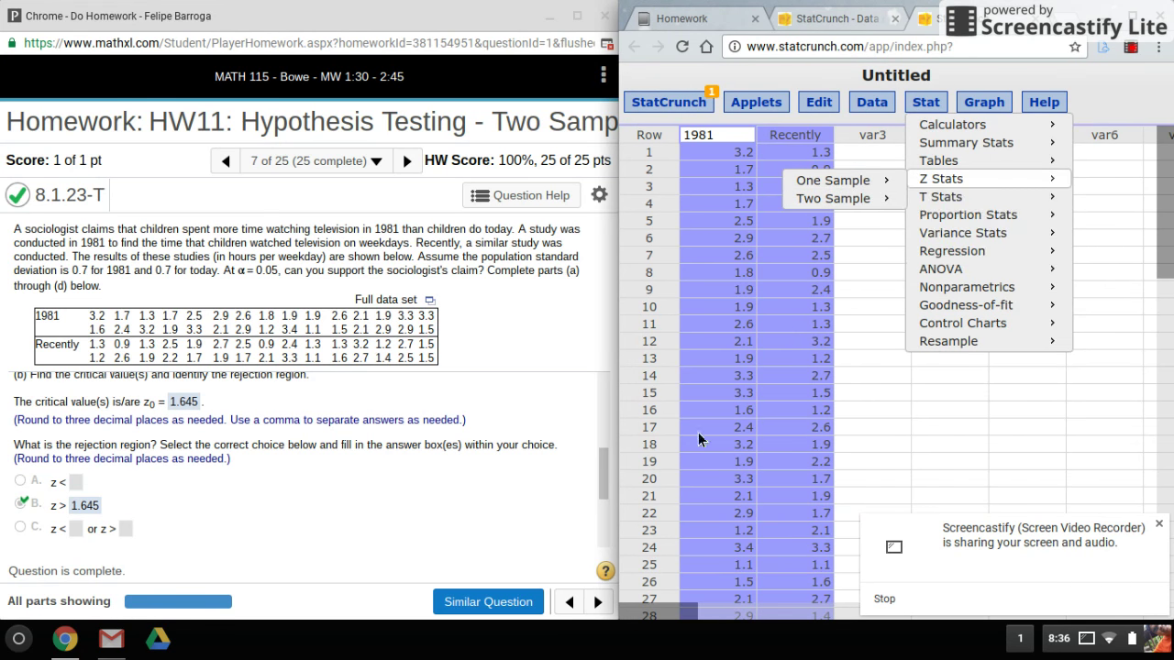
pyautogui.moveTo(834, 198)
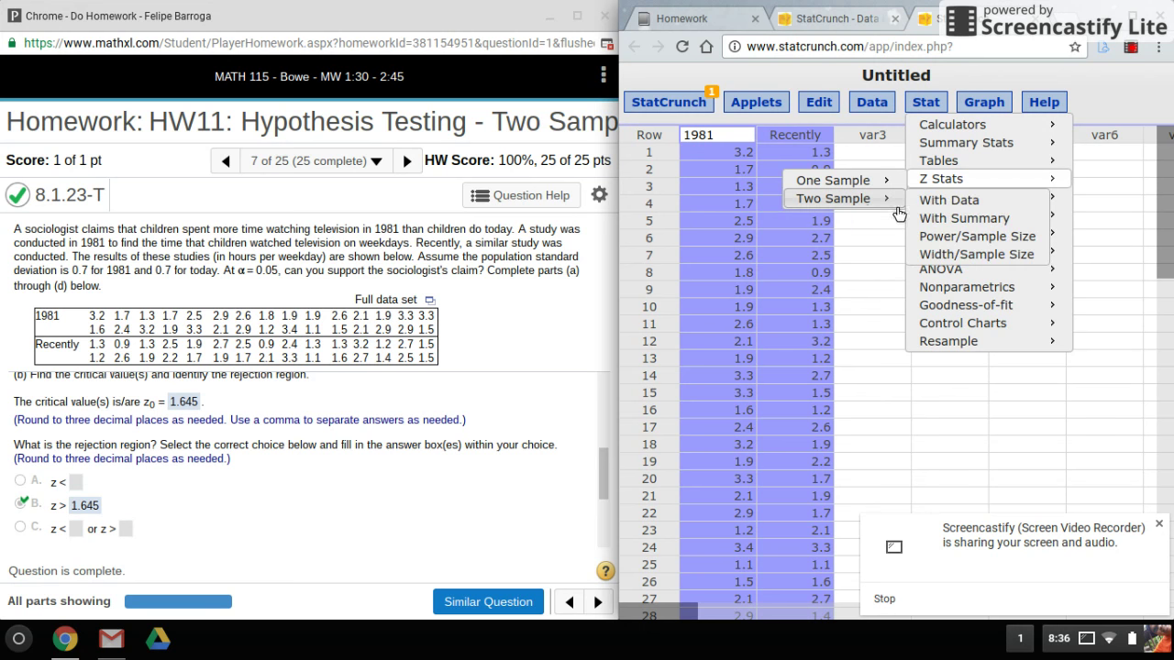
pyautogui.click(933, 205)
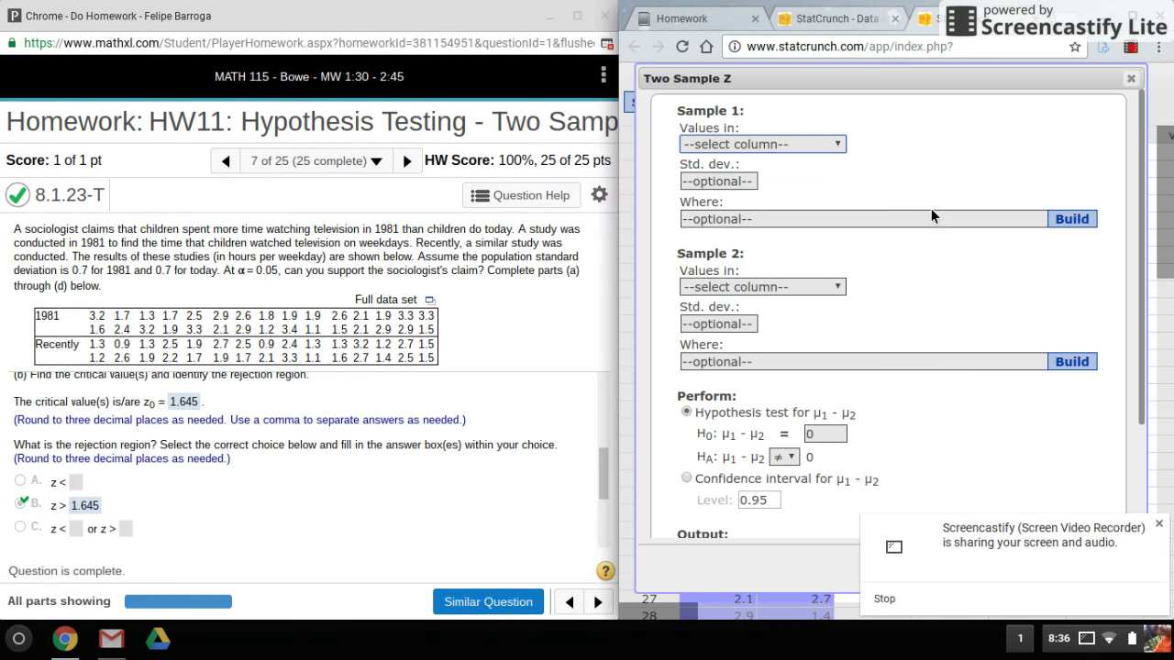
pyautogui.click(760, 147)
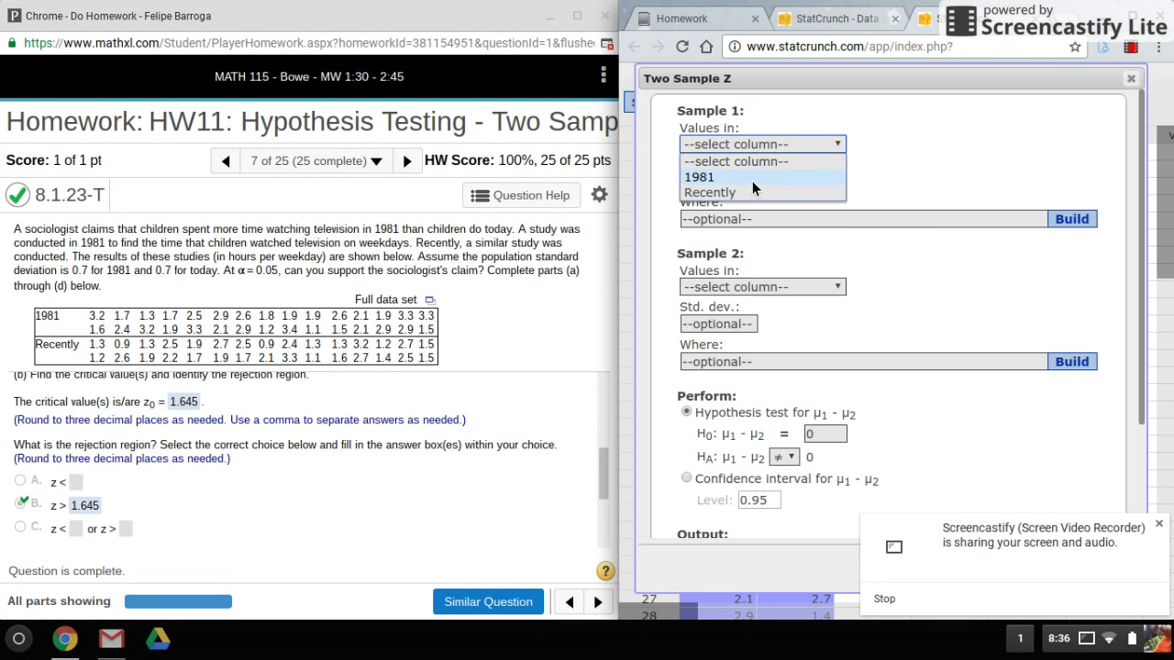
pyautogui.click(752, 178)
pyautogui.click(754, 287)
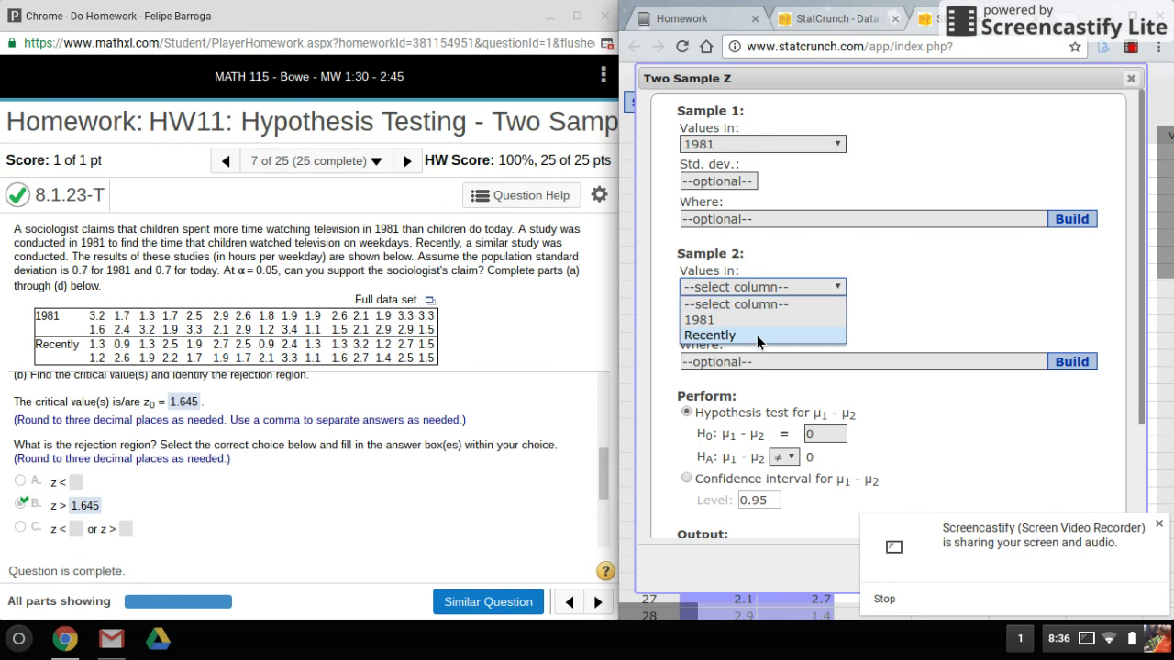
pyautogui.click(756, 334)
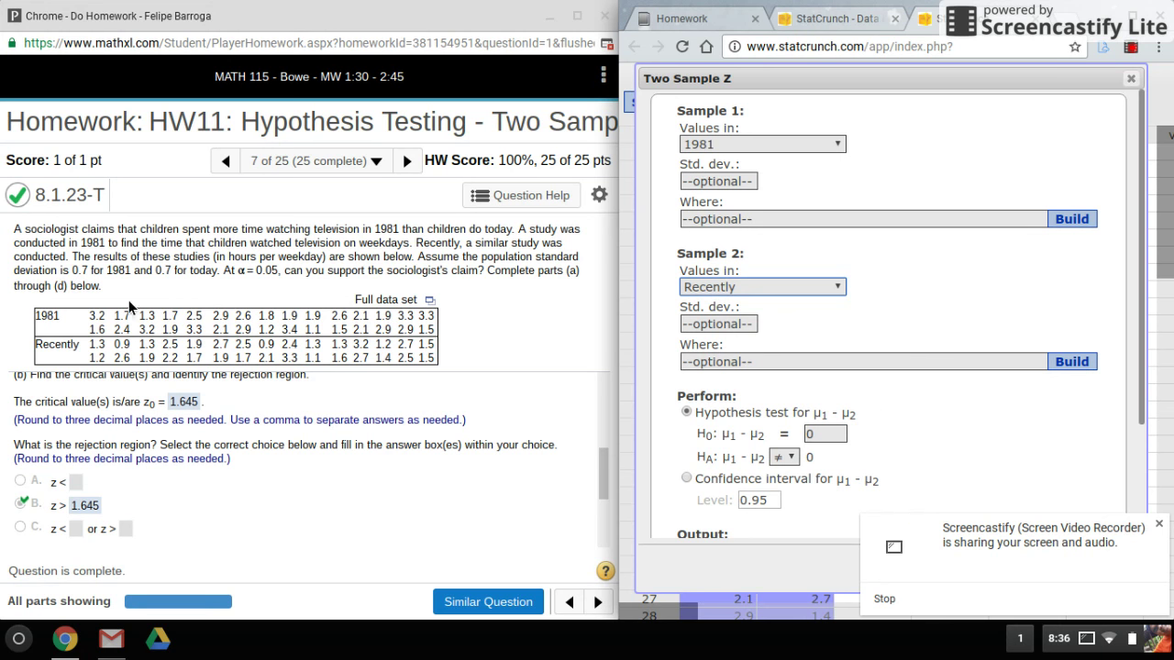
# Enter standard deviation 0.7 for both samples and set the alternative to μ1 − μ2 > 0.
pyautogui.click(752, 186)
pyautogui.write('0.7')
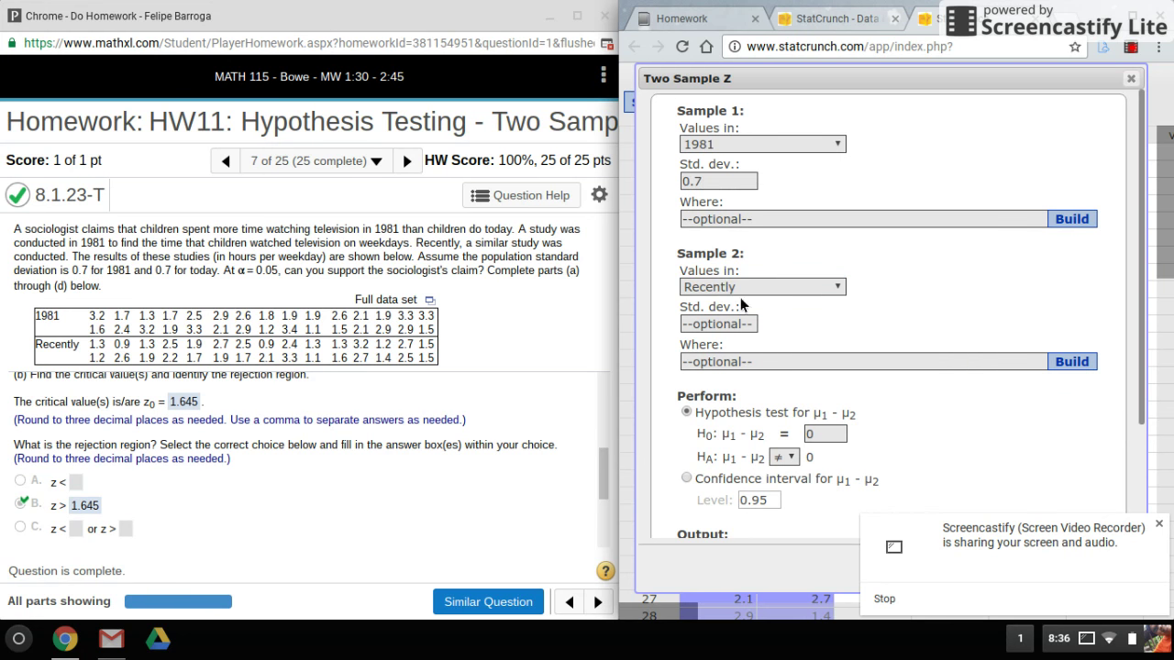
pyautogui.click(736, 326)
pyautogui.write('0')
pyautogui.write('.7')
pyautogui.moveTo(822, 443); pyautogui.dragTo(711, 438)
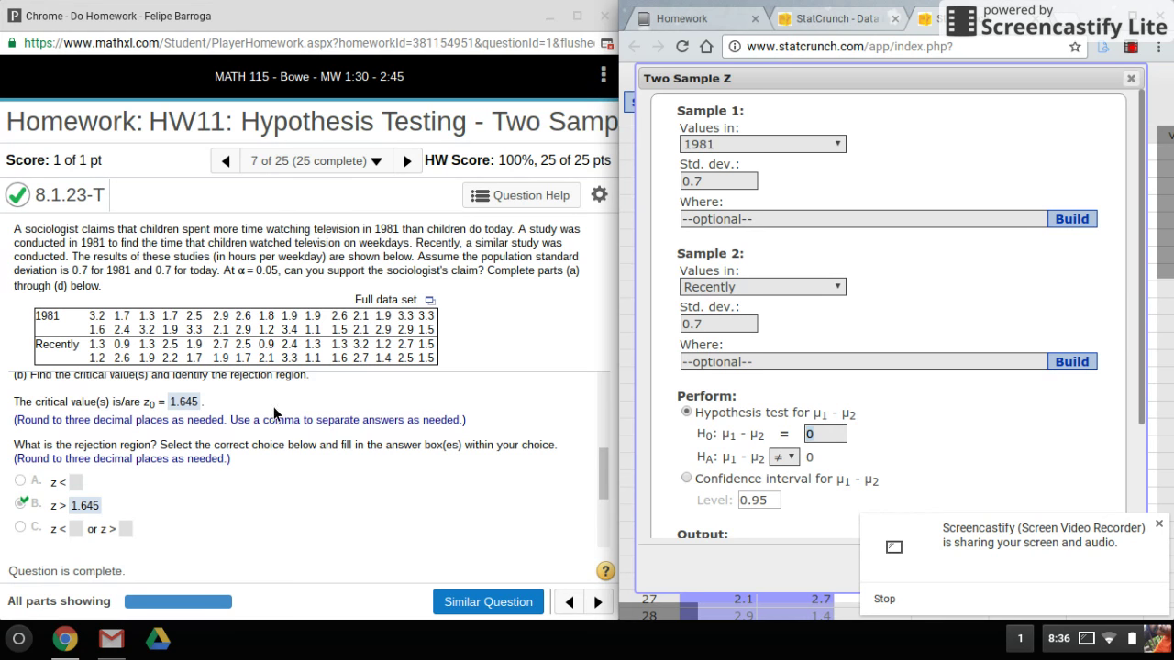
pyautogui.scroll(3, 388, 413)
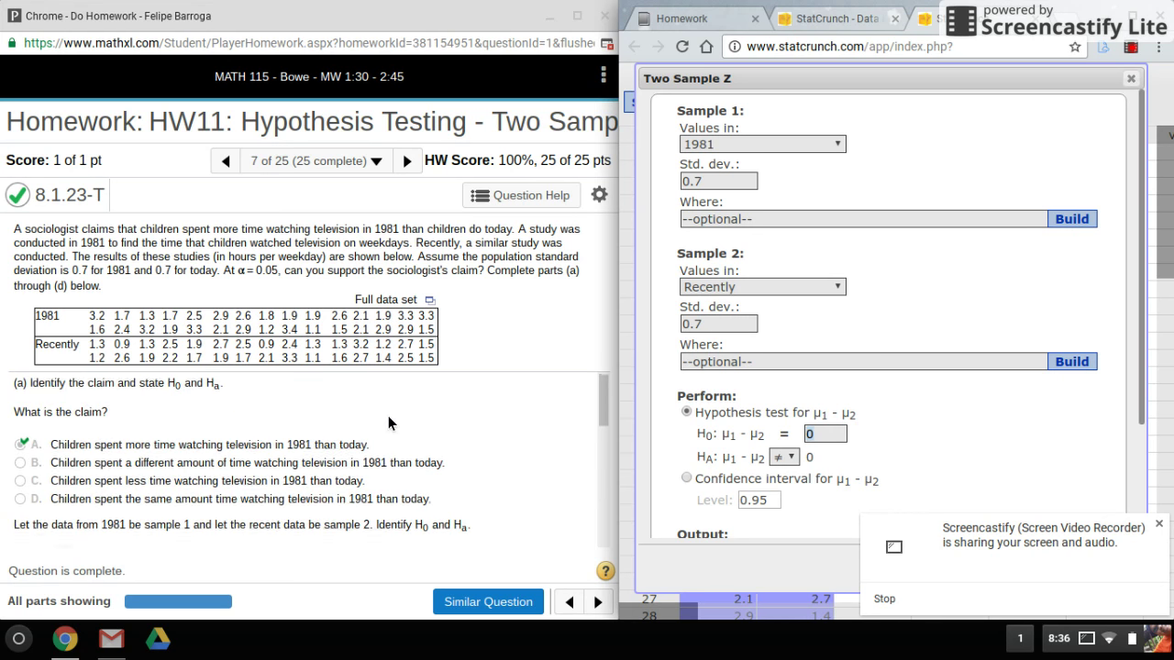
pyautogui.scroll(-4, 388, 414)
pyautogui.scroll(1, 388, 416)
pyautogui.scroll(2, 389, 417)
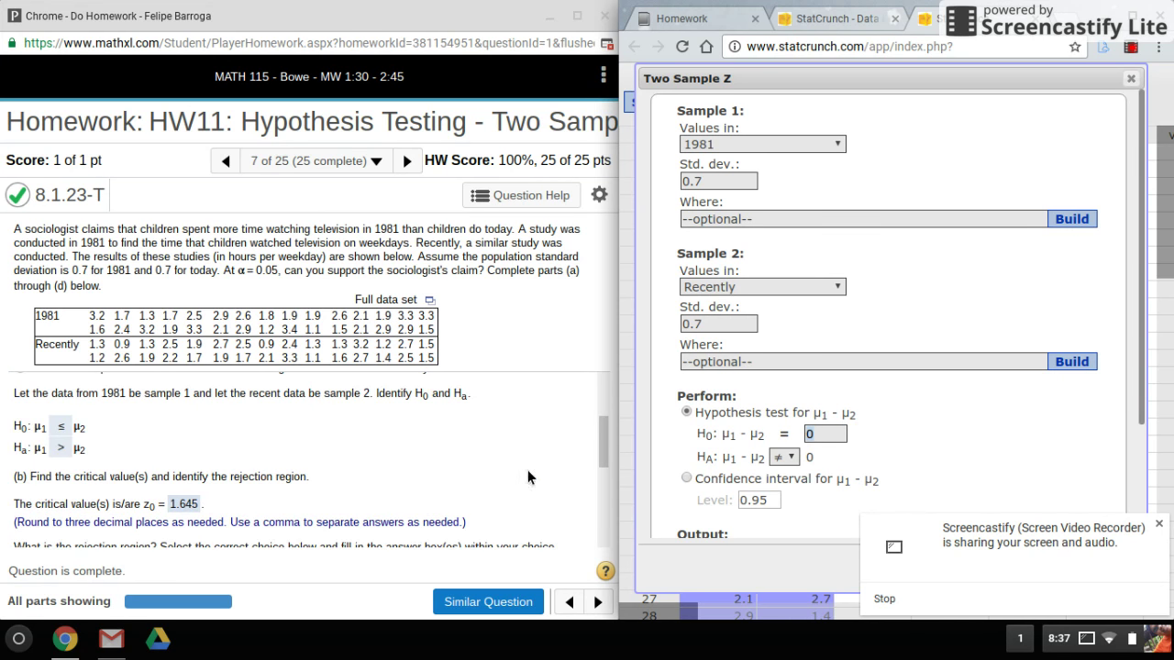
pyautogui.click(780, 465)
pyautogui.click(787, 503)
# Compute the right-tailed test (Z ≈ 2.158, P-value 0.0155) and check it against MathXL's result.
pyautogui.press('Return')
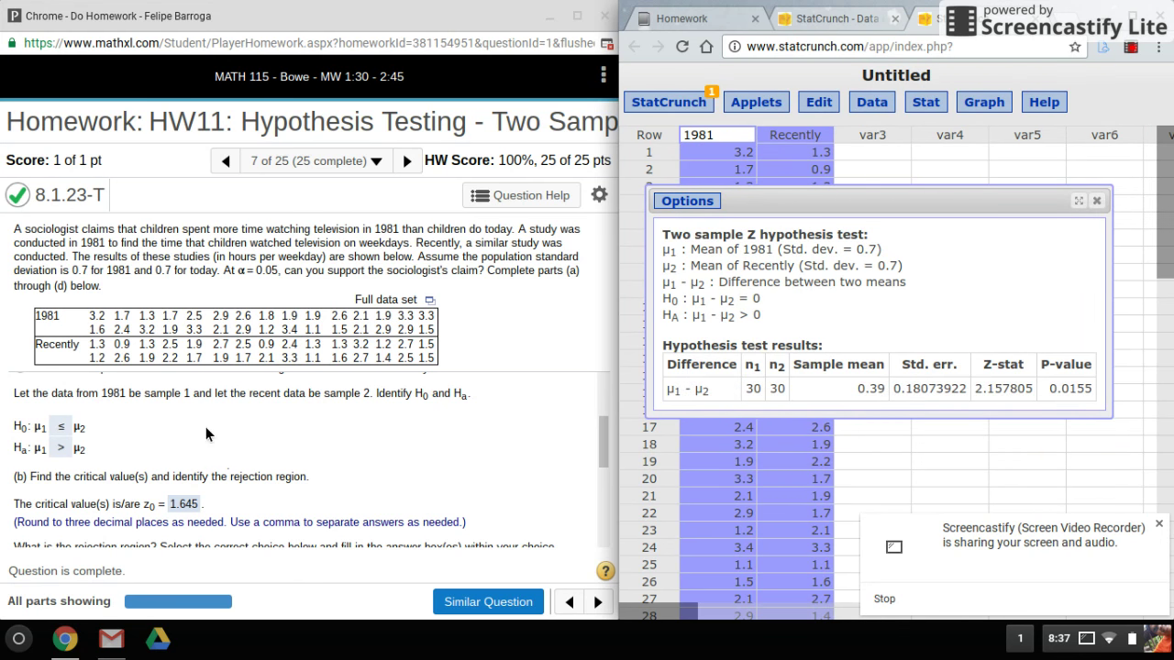
pyautogui.scroll(-1, 267, 451)
pyautogui.scroll(-1, 267, 451)
pyautogui.scroll(-1, 267, 450)
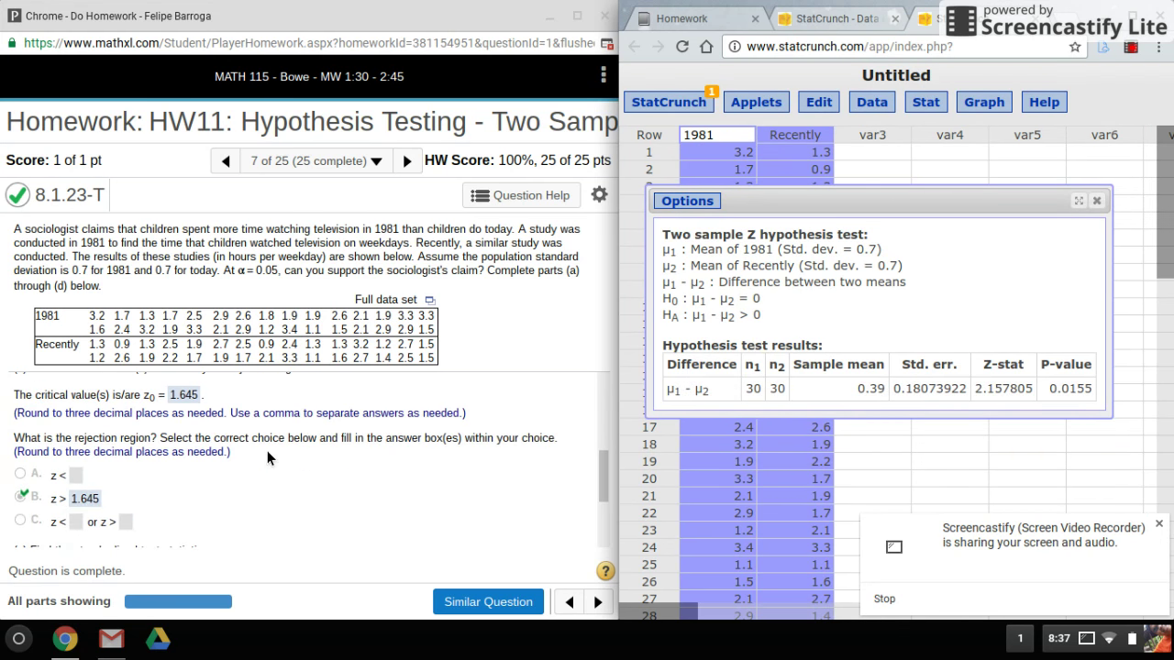
pyautogui.scroll(-3, 266, 450)
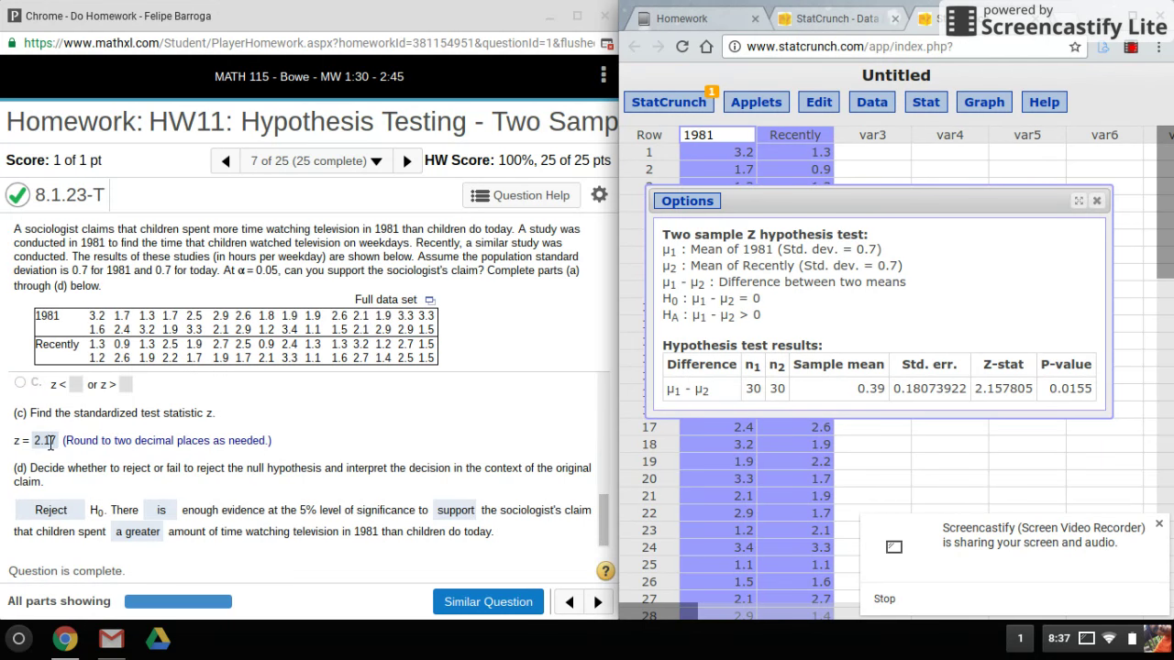